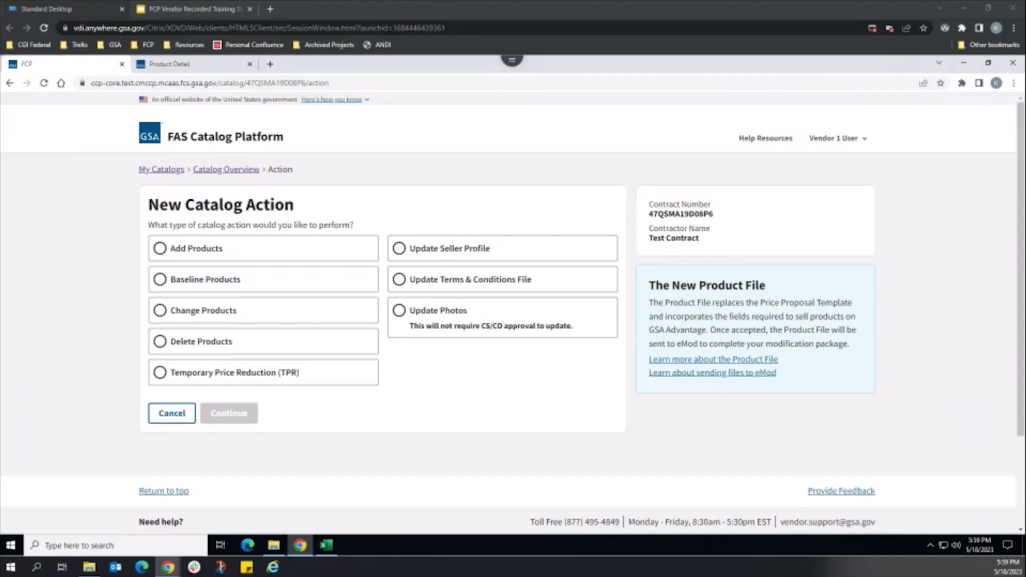
- Create an Update Photos catalog action for the Test Contract
left_click(399, 310)
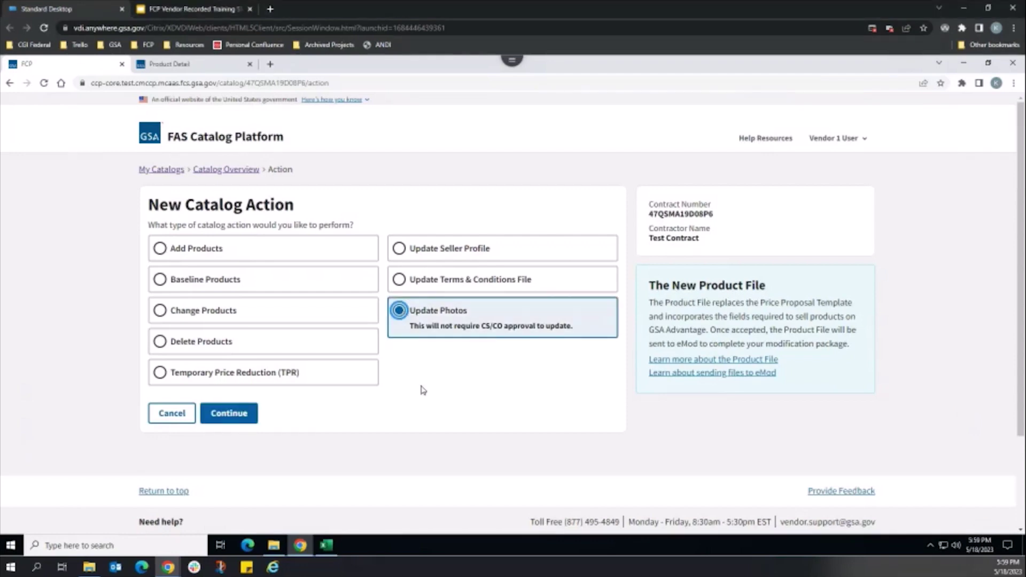
left_click(232, 417)
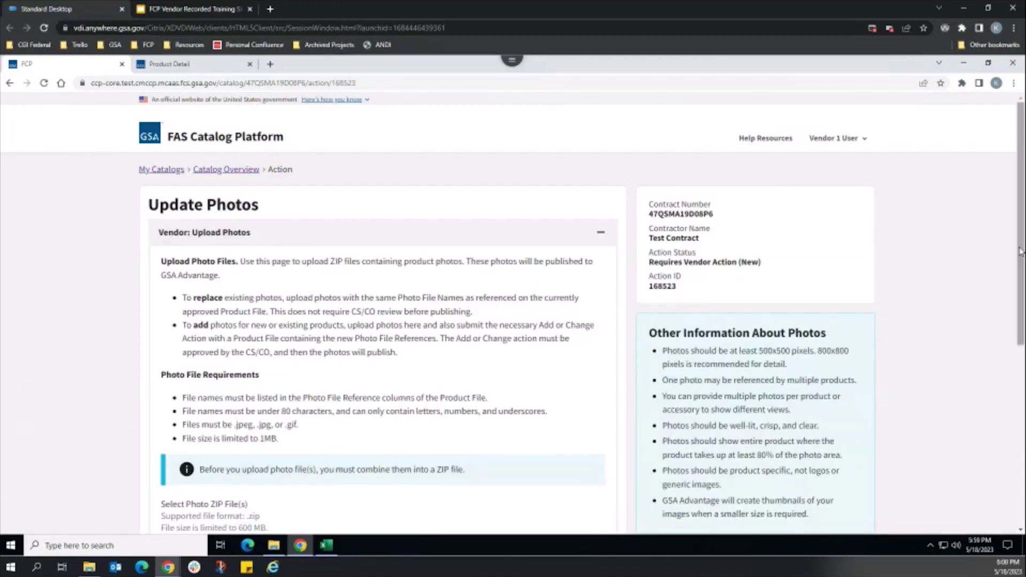
left_click_drag(1020, 241, 1020, 298)
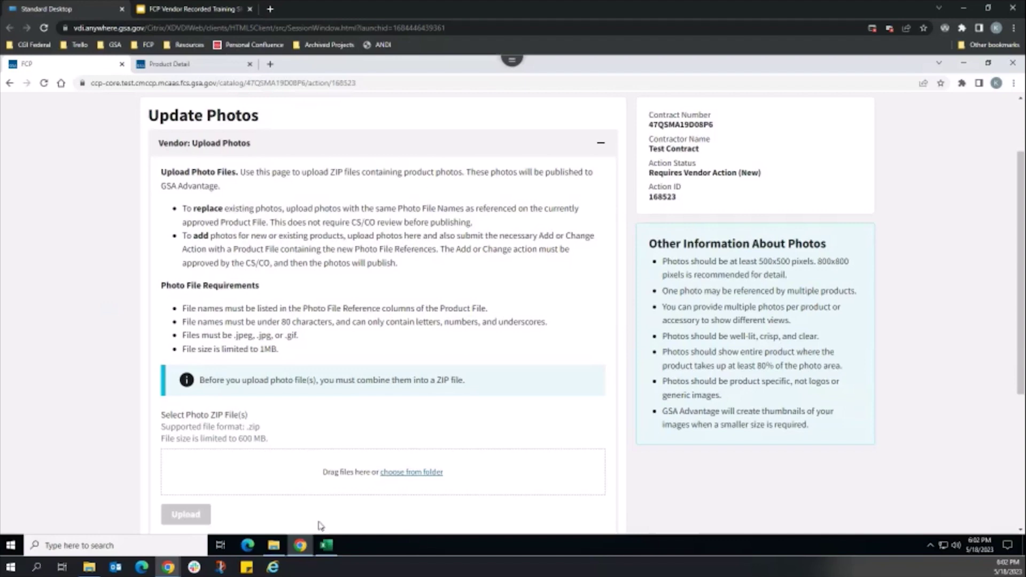
- Drag D08P6_Photo_New.zip from the Pictures folder into the photo ZIP drop zone
left_click(274, 547)
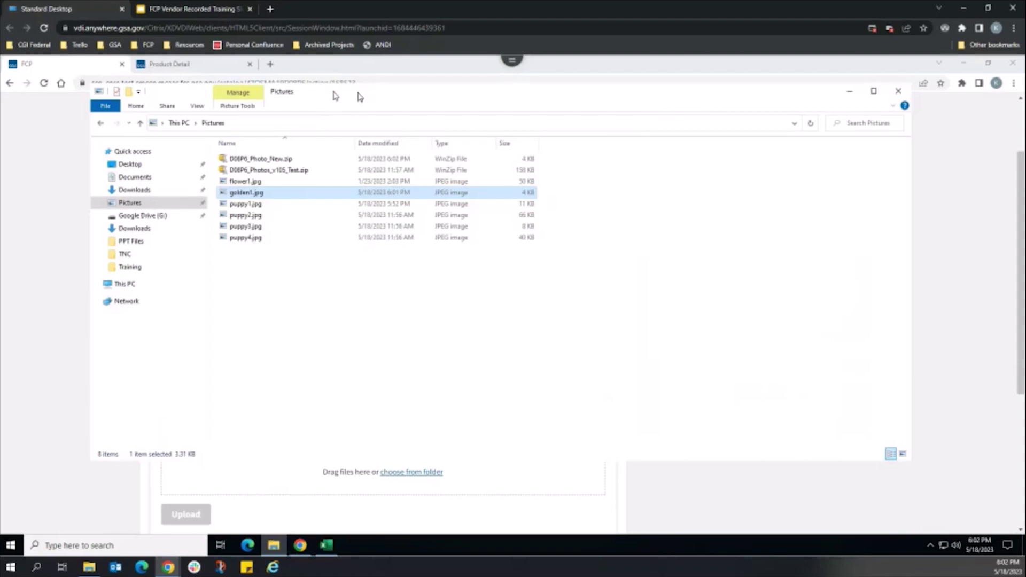
left_click_drag(332, 95, 505, 99)
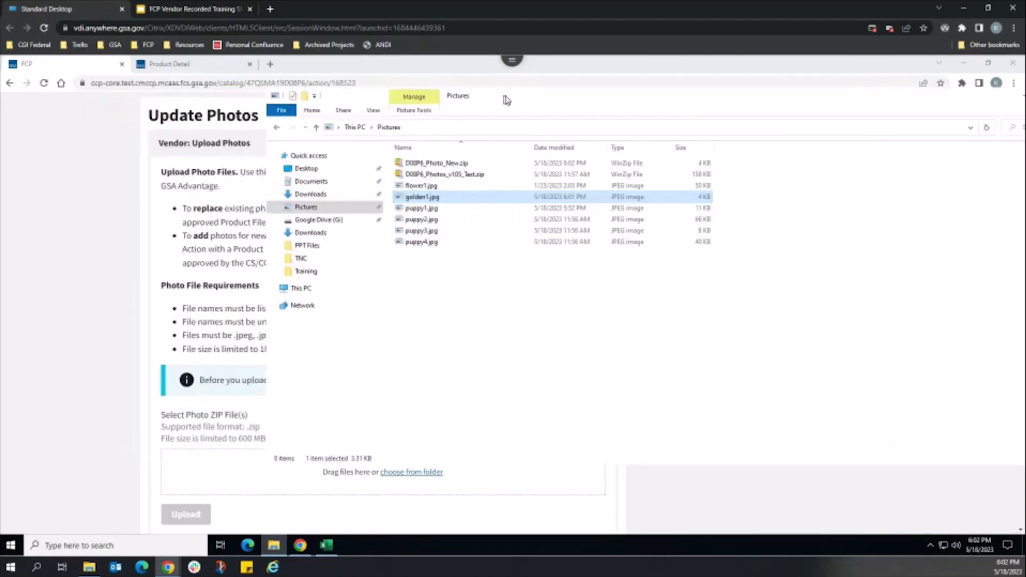
left_click(463, 164)
left_click_drag(463, 163, 216, 449)
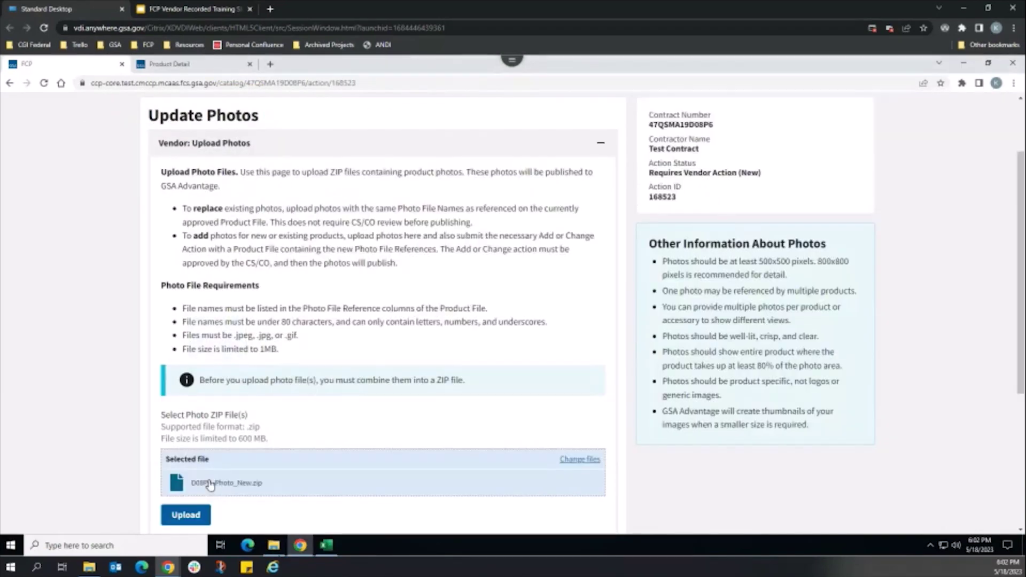
- Upload D08P6_Photo_New.zip and submit it for Image Processing
left_click(186, 514)
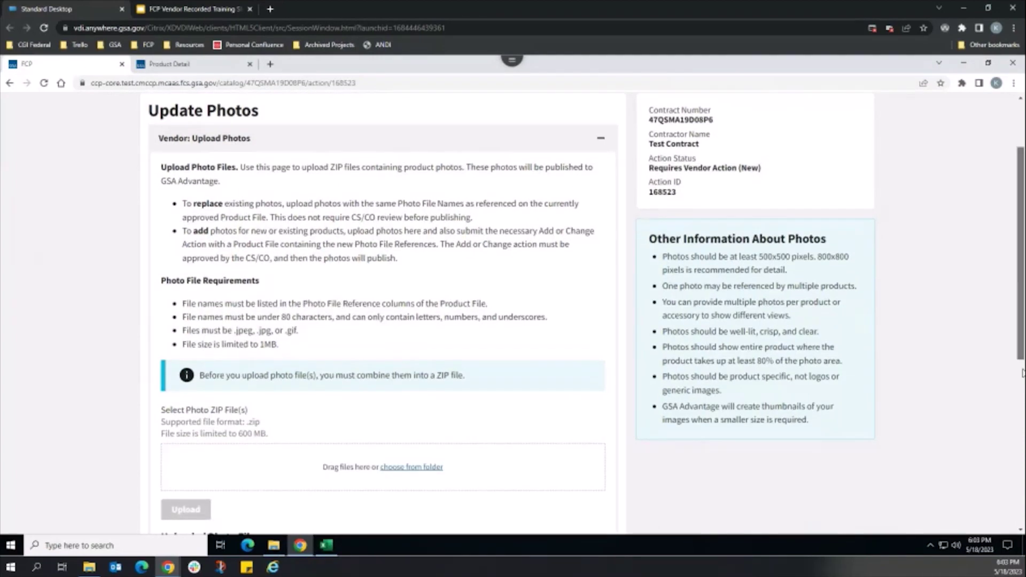
scroll(893, 362, "down", 3)
scroll(513, 321, "down", 2)
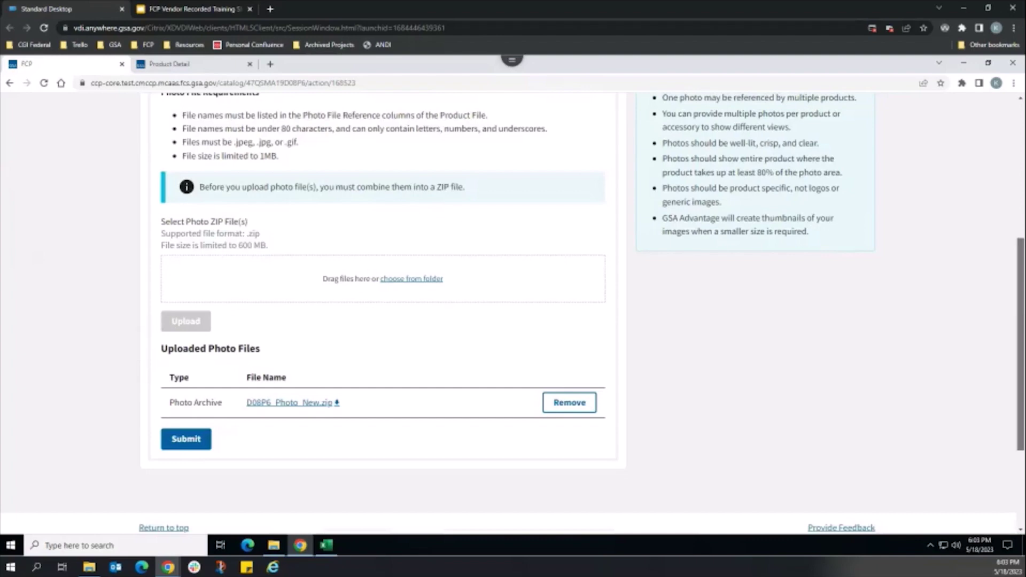
left_click(203, 447)
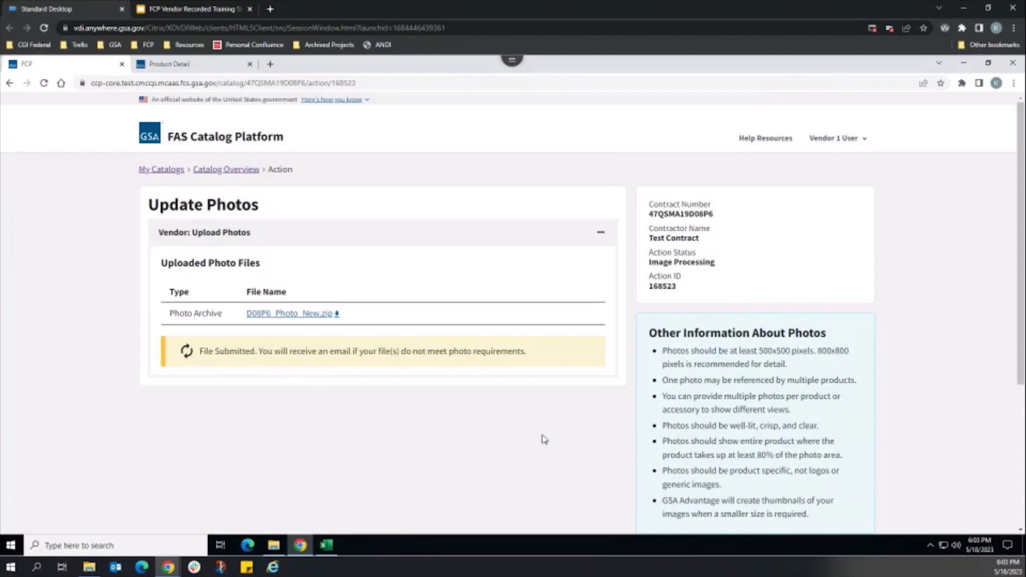
- Reload the catalog page to check the Update Photos action status
left_click(44, 82)
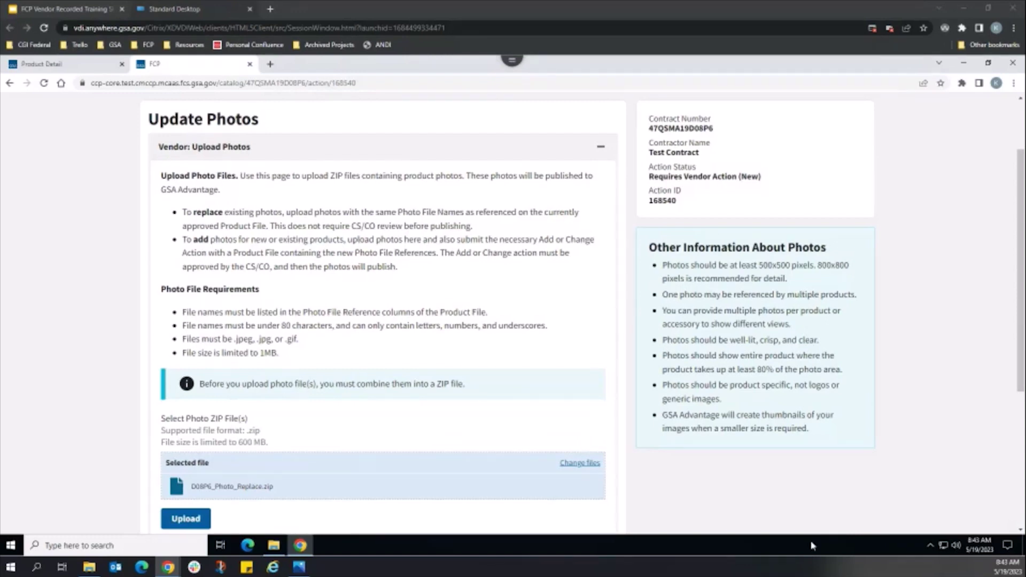
- Upload D08P6_Photo_Replace.zip and submit it for Image Processing
left_click(186, 518)
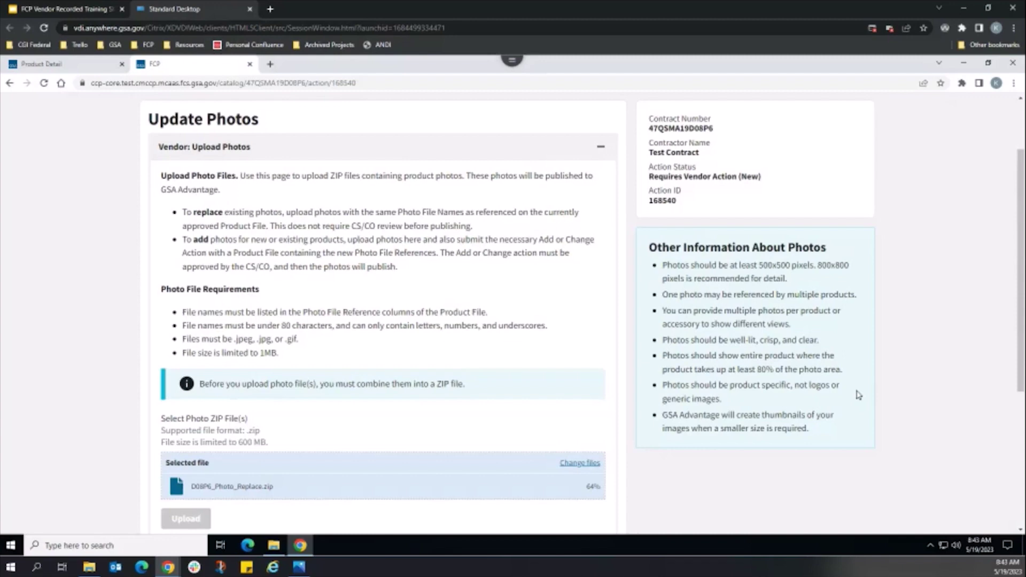
scroll(882, 401, "down", 3)
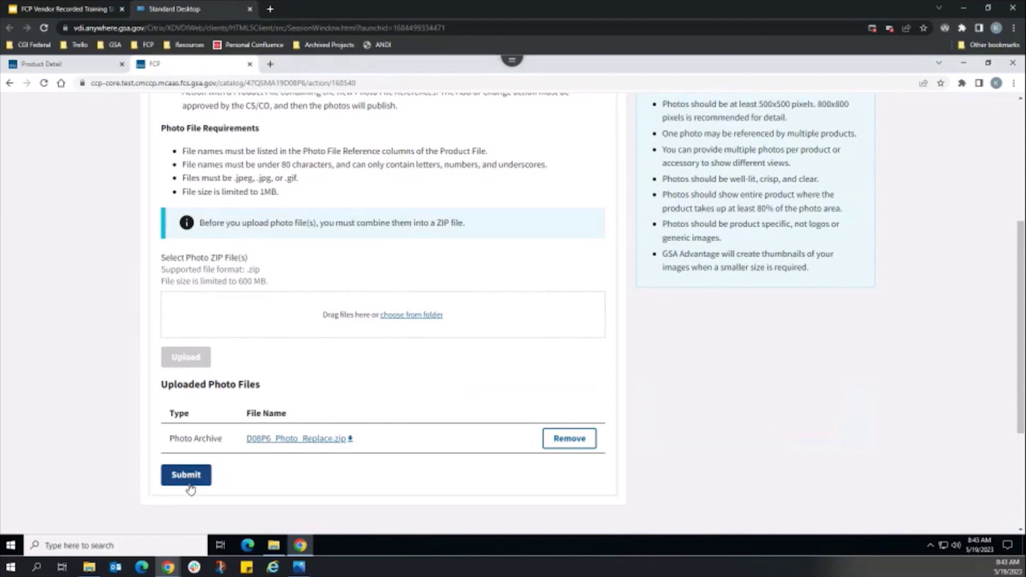
left_click(186, 475)
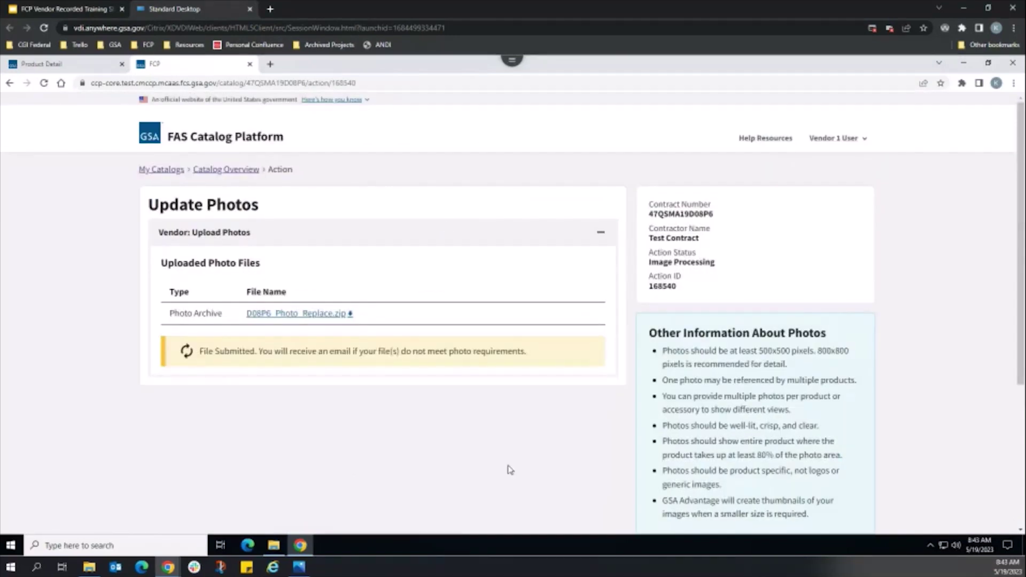